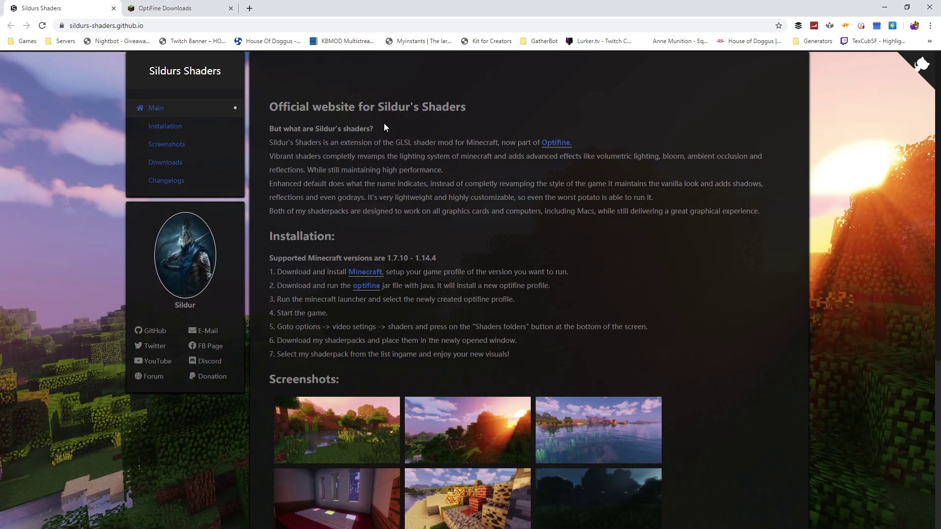
- View the first three Vibrant shaders screenshots enlarged, then minimize Chrome to the desktop
{"action": "scroll", "coordinate": [382, 130], "scroll_direction": "down", "scroll_amount": 3}
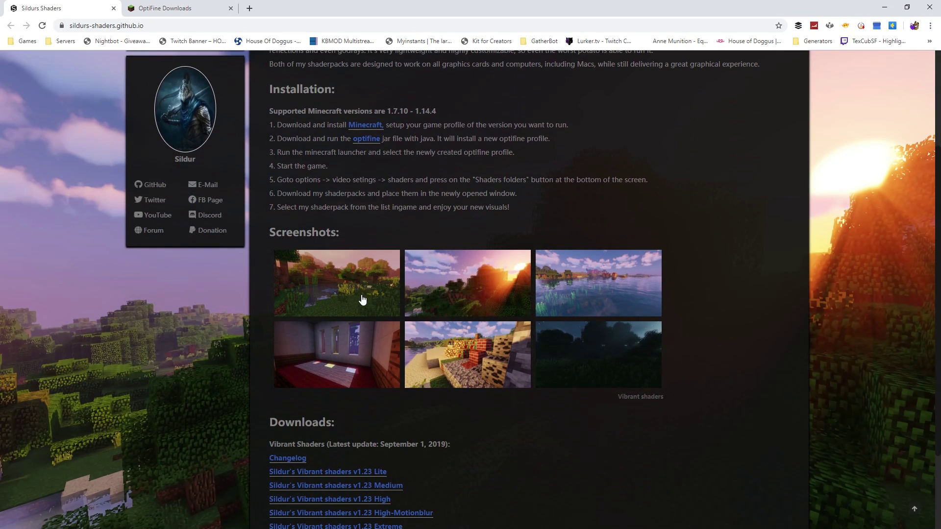
{"action": "left_click", "coordinate": [362, 300]}
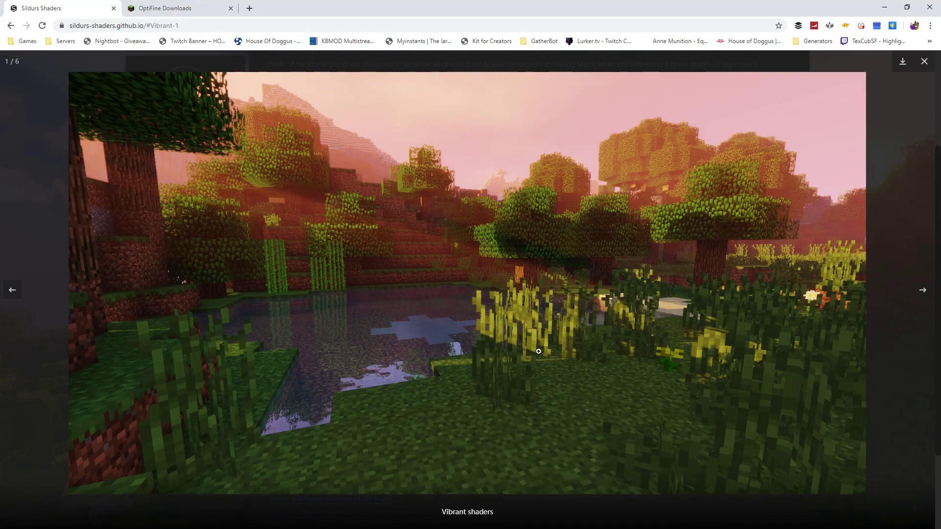
{"action": "key", "text": "Escape"}
{"action": "left_click", "coordinate": [478, 300]}
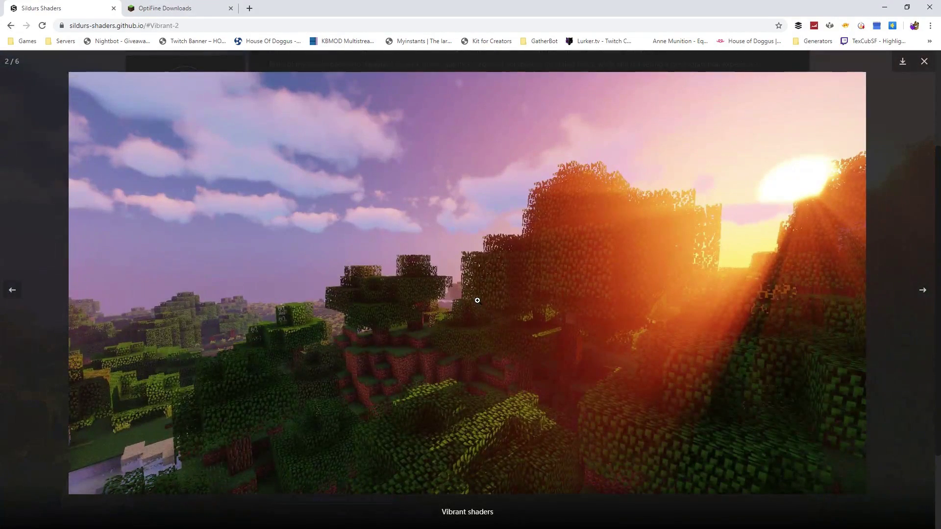
{"action": "key", "text": "Escape"}
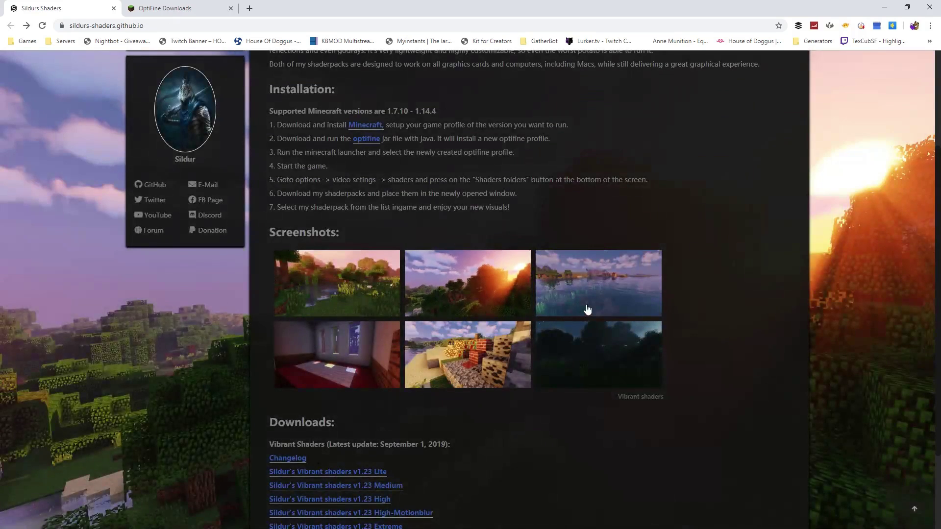
{"action": "left_click", "coordinate": [586, 310]}
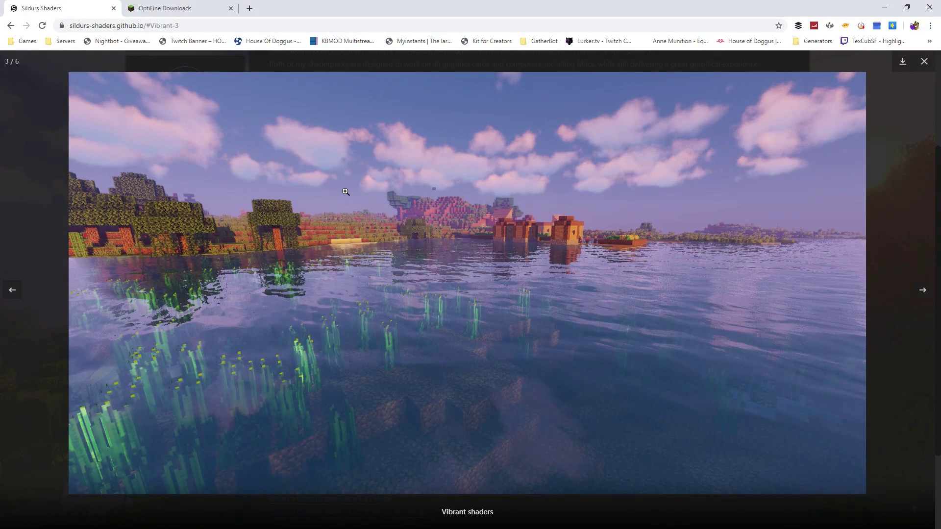
{"action": "key", "text": "Escape"}
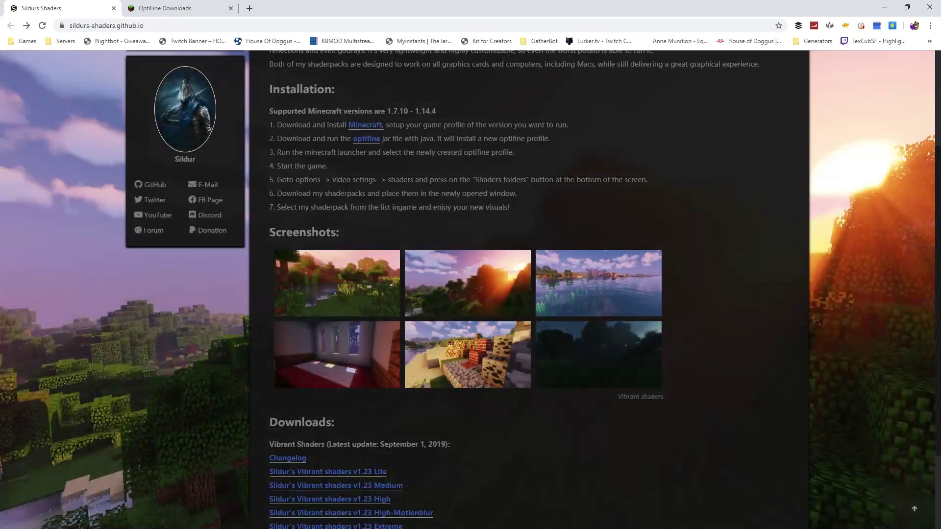
{"action": "scroll", "coordinate": [355, 313], "scroll_direction": "up", "scroll_amount": 3}
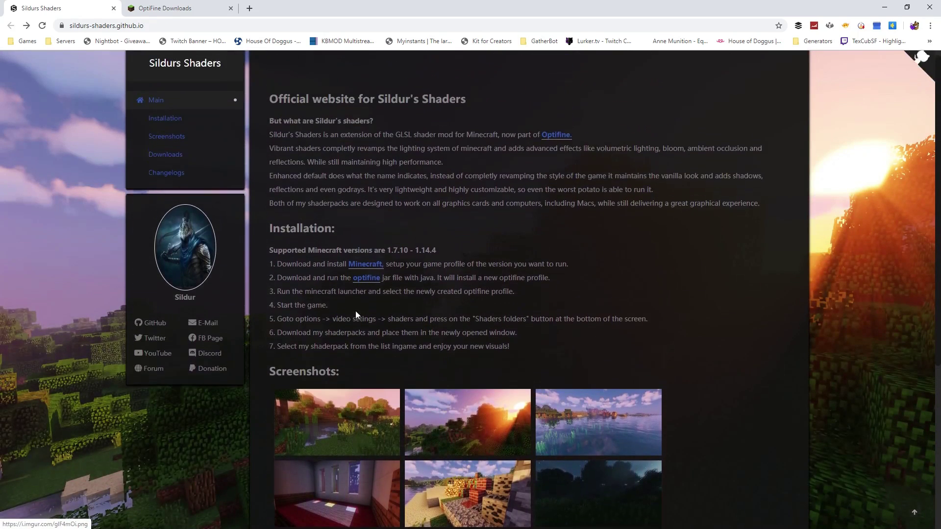
{"action": "left_click", "coordinate": [885, 8]}
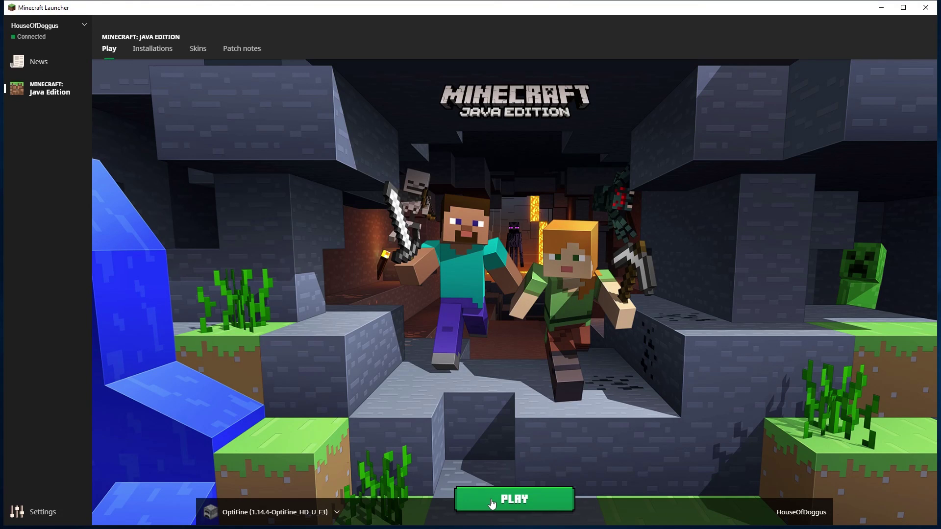
- Pick the Latest release (1.14.4) installation and start the game with PLAY
{"action": "left_click", "coordinate": [338, 512]}
{"action": "left_click", "coordinate": [336, 514]}
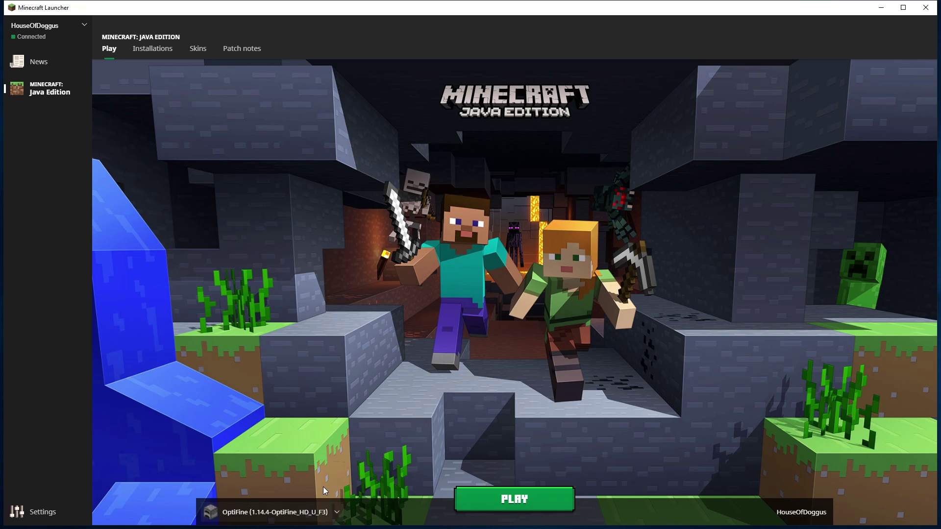
{"action": "left_click", "coordinate": [337, 514]}
{"action": "left_click", "coordinate": [323, 490]}
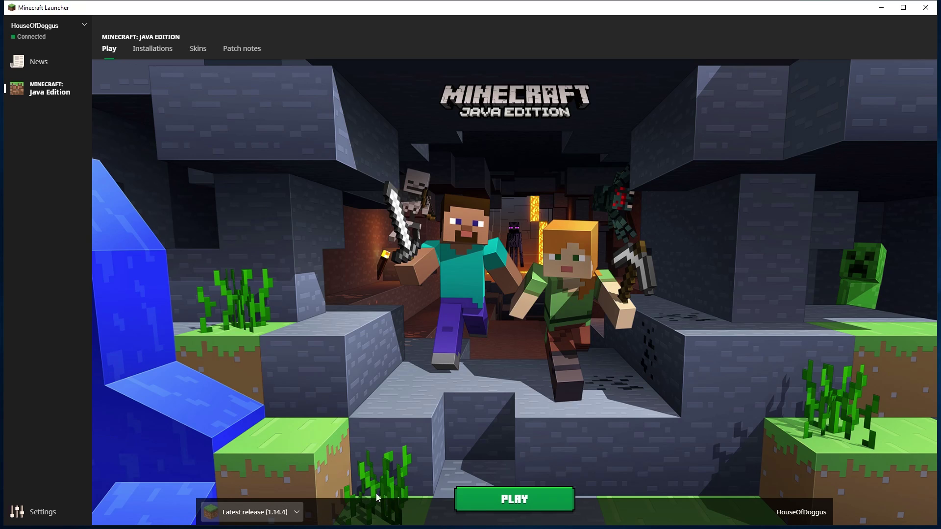
{"action": "left_click", "coordinate": [457, 503]}
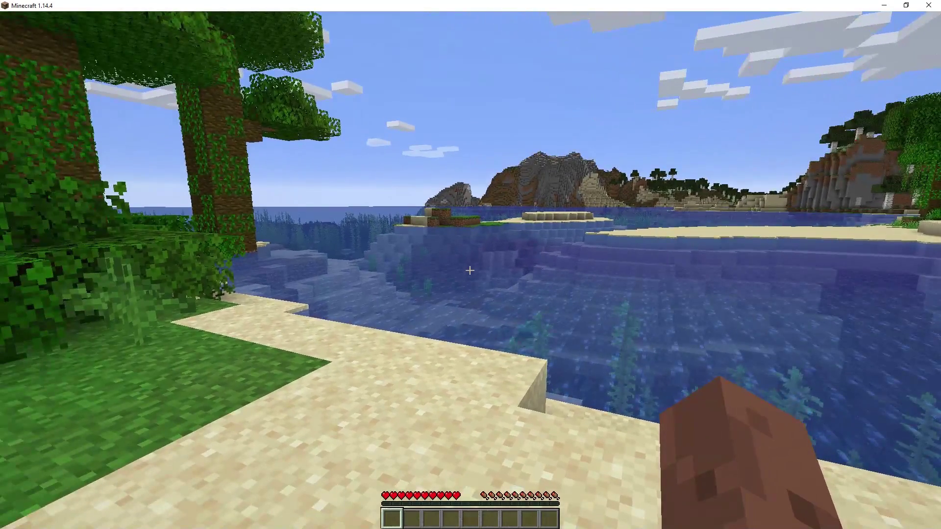
- Save and quit the beach world to the title screen, then choose Quit Game
{"action": "key", "text": "Escape"}
{"action": "left_click", "coordinate": [472, 260]}
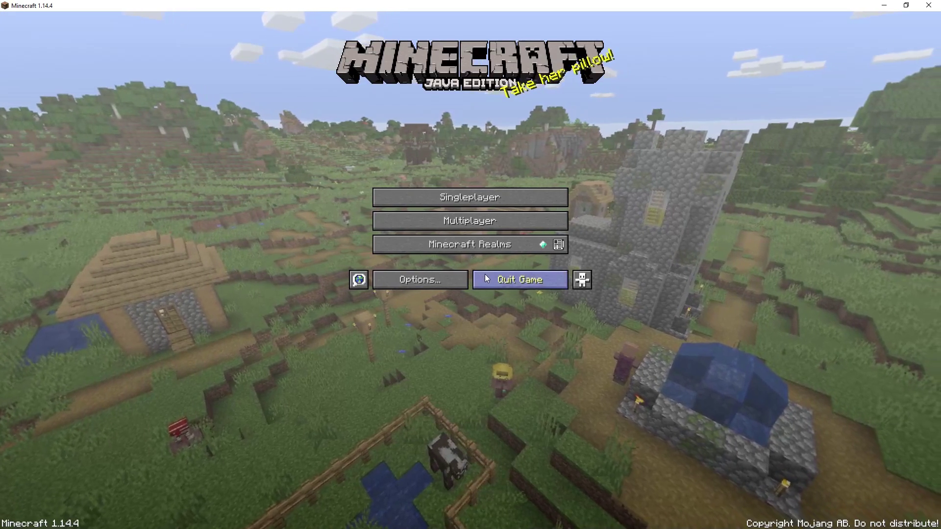
{"action": "left_click", "coordinate": [485, 276]}
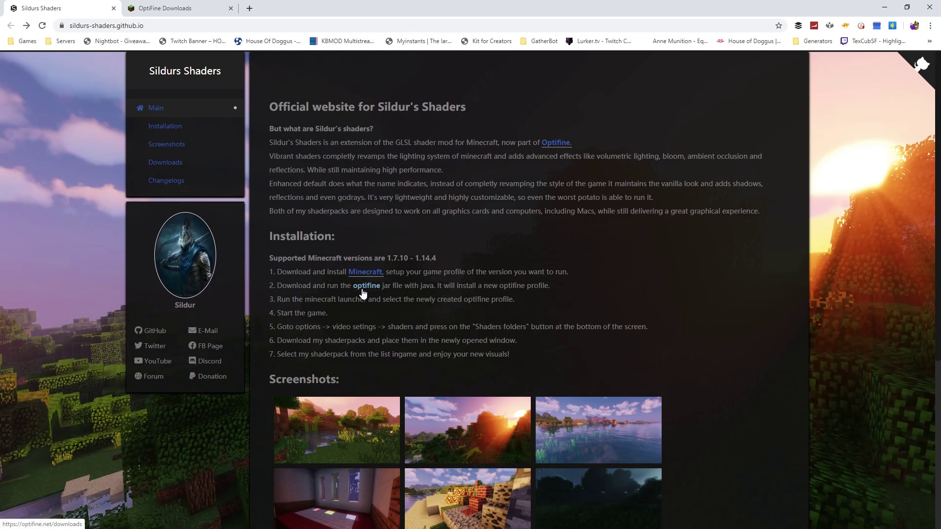
- Go to the OptiFine downloads page and open the 1.14.4 HD U F3 mirror page
{"action": "left_click", "coordinate": [363, 292]}
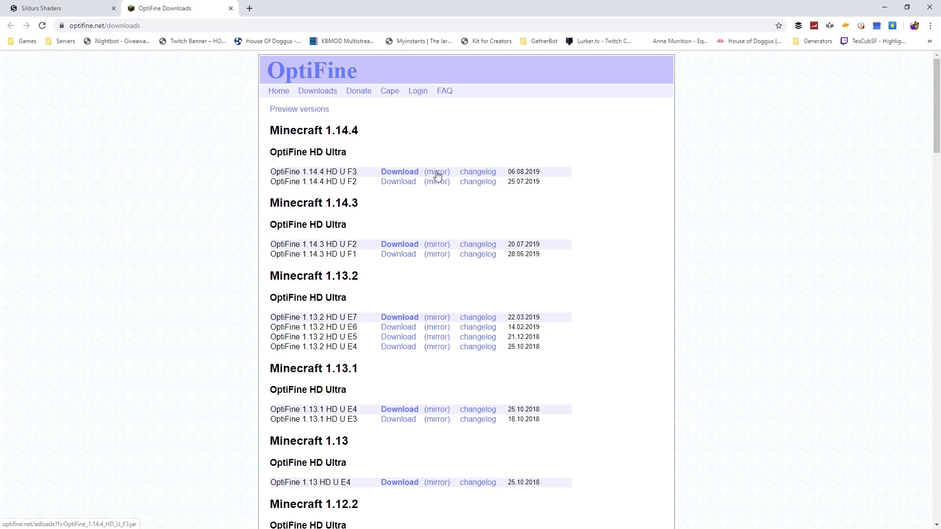
{"action": "left_click_drag", "start_coordinate": [523, 171], "coordinate": [508, 172]}
{"action": "left_click", "coordinate": [438, 176]}
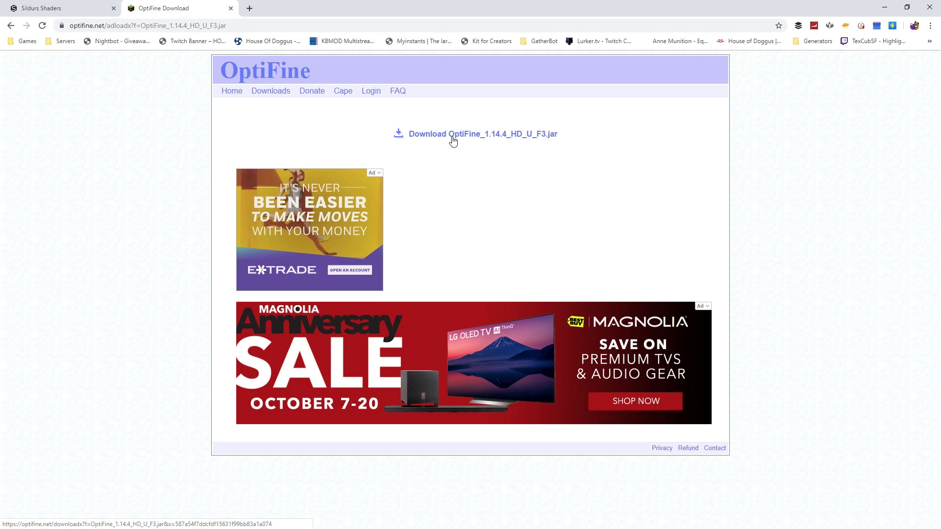
- Start the OptiFine_1.14.4_HD_U_F3.jar download, close Save As, and close the OptiFine tab
{"action": "left_click", "coordinate": [453, 140]}
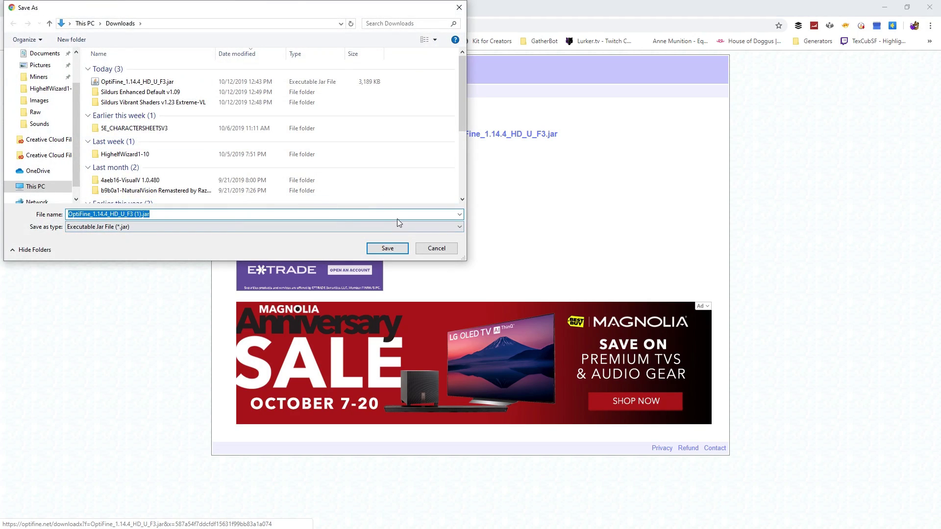
{"action": "left_click", "coordinate": [435, 248]}
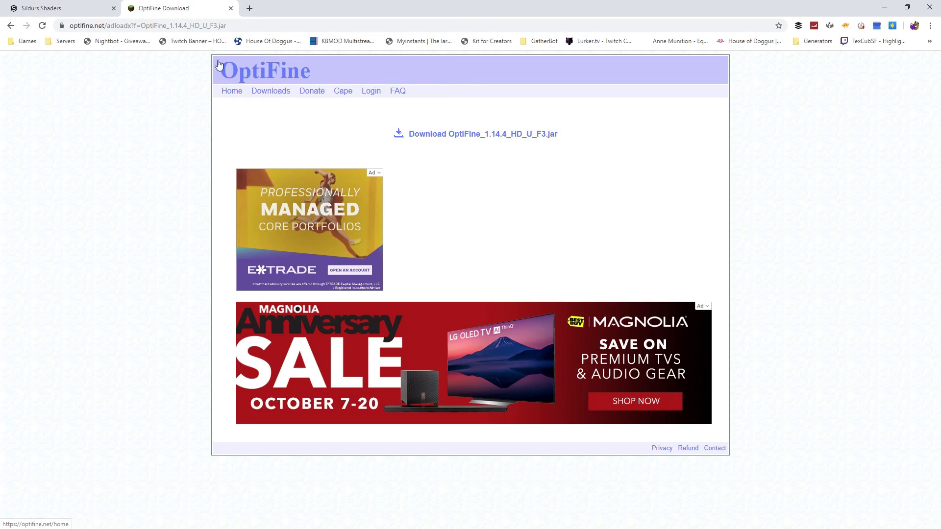
{"action": "left_click", "coordinate": [231, 9]}
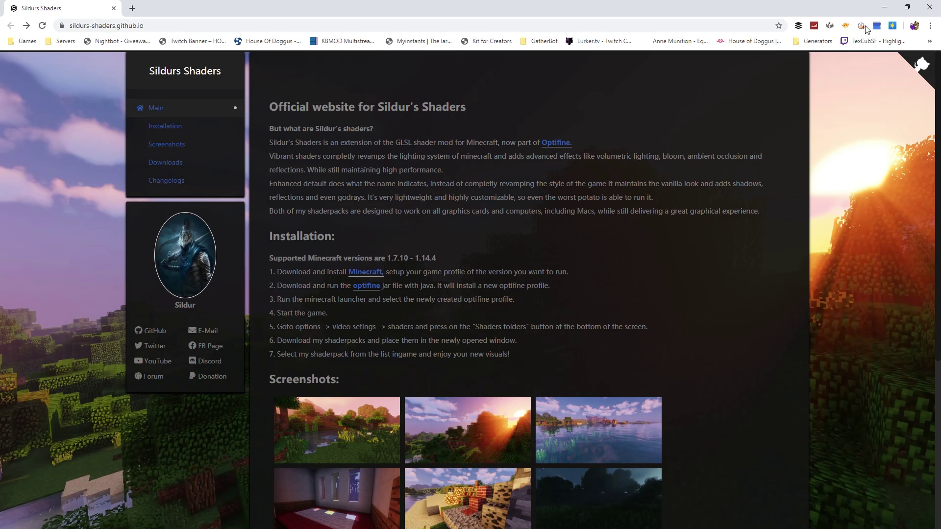
- Start the Minecraft Launcher, select the OptiFine 1.14.4-OptiFine_HD_U_F3 installation, and press PLAY
{"action": "left_click", "coordinate": [885, 7]}
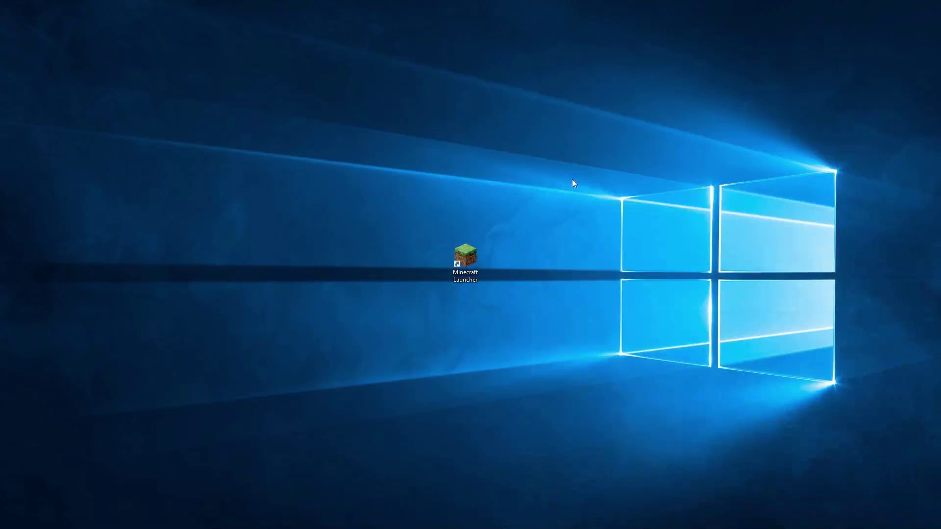
{"action": "double_click", "coordinate": [465, 263]}
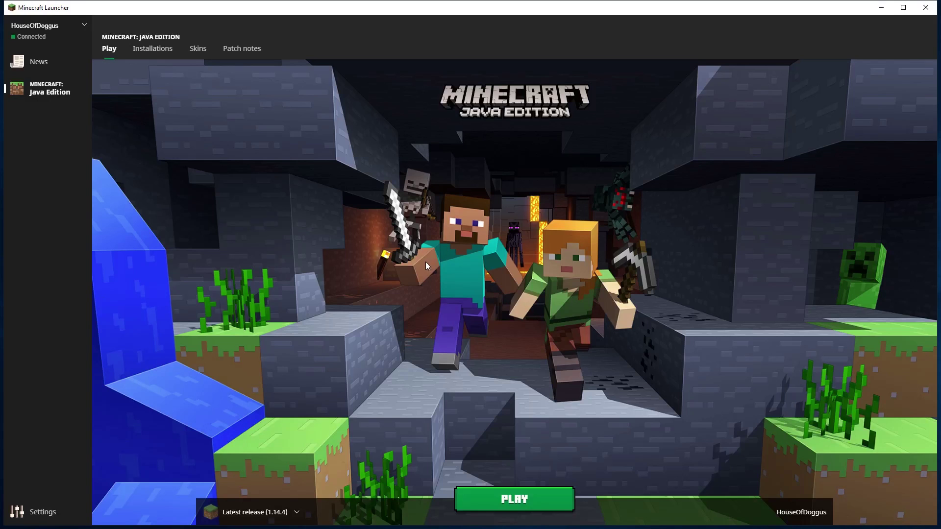
{"action": "left_click", "coordinate": [297, 515]}
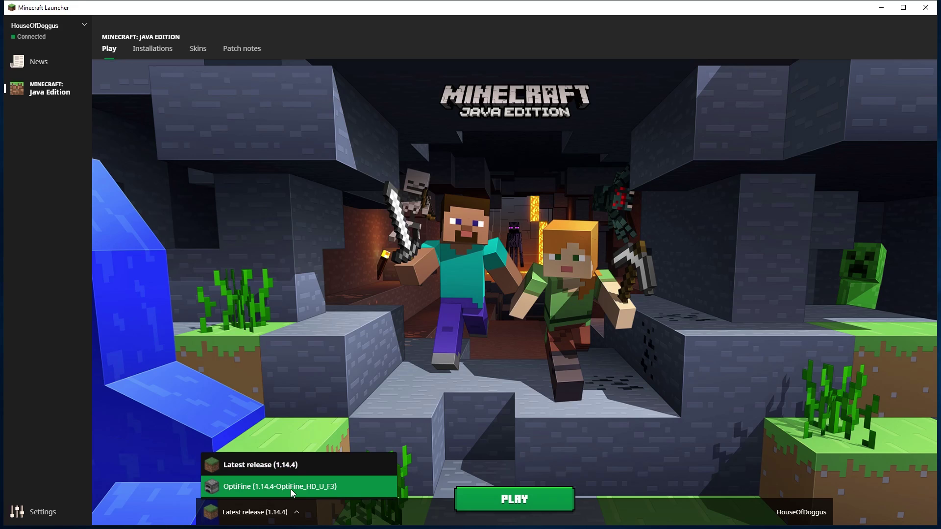
{"action": "left_click", "coordinate": [292, 491]}
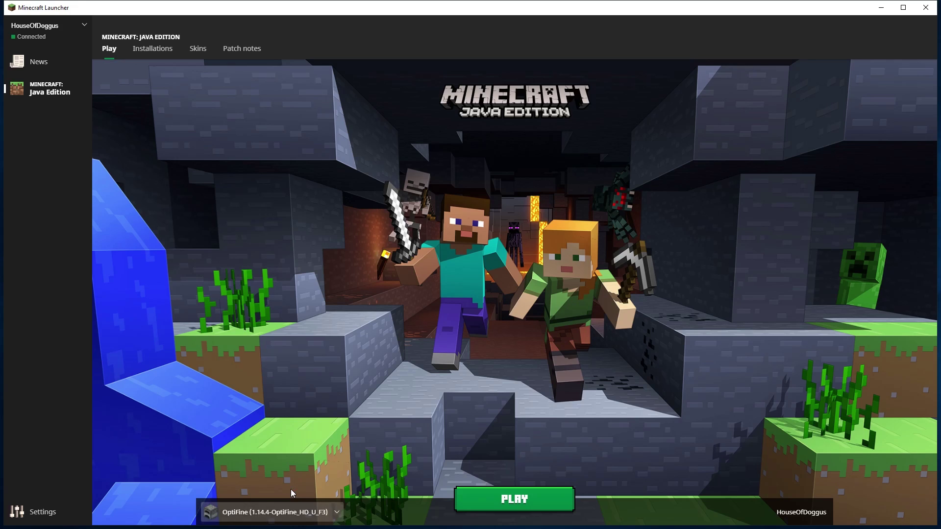
{"action": "left_click", "coordinate": [468, 505]}
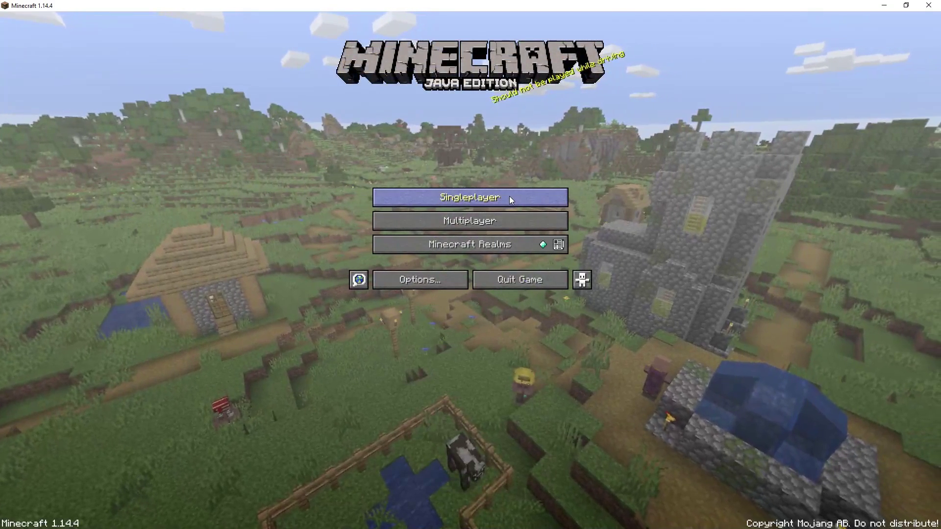
- Open Singleplayer and load the Shaders Welcome world
{"action": "left_click", "coordinate": [510, 197]}
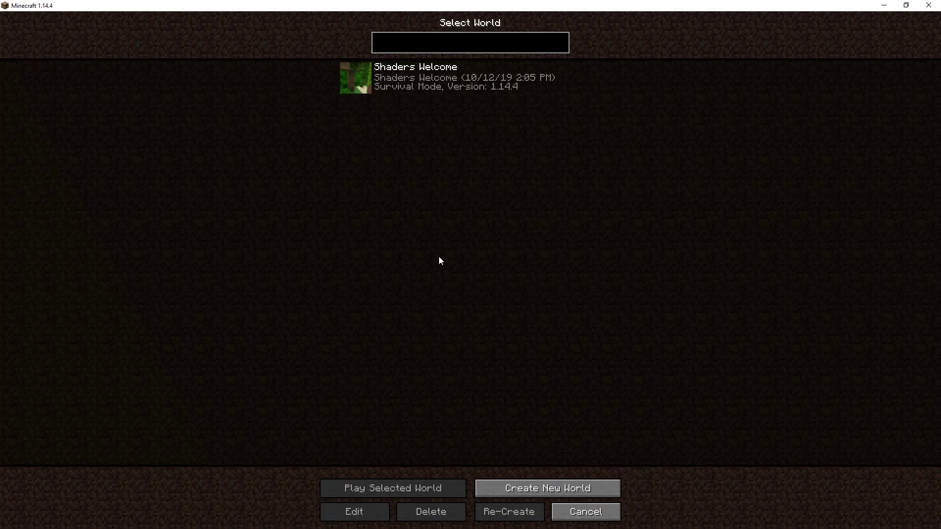
{"action": "left_click", "coordinate": [355, 68]}
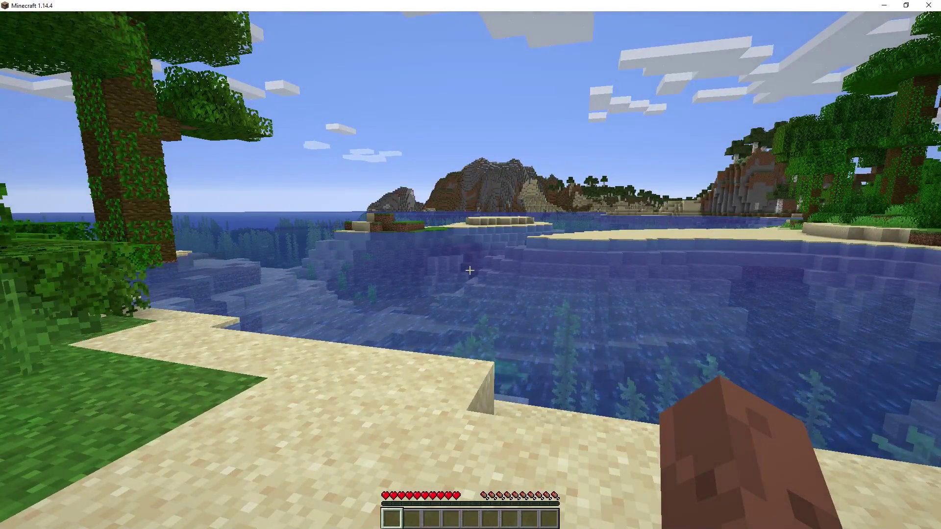
- Go to Options > Video Settings > Shaders, open the shaderpacks folder, and Alt+Tab to Chrome
{"action": "key", "text": "Escape"}
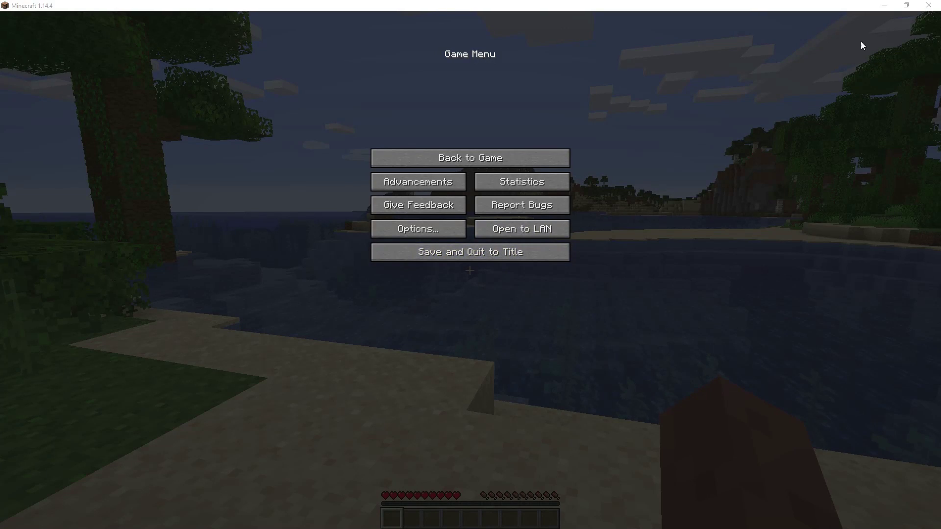
{"action": "left_click", "coordinate": [888, 7]}
{"action": "left_click", "coordinate": [418, 231]}
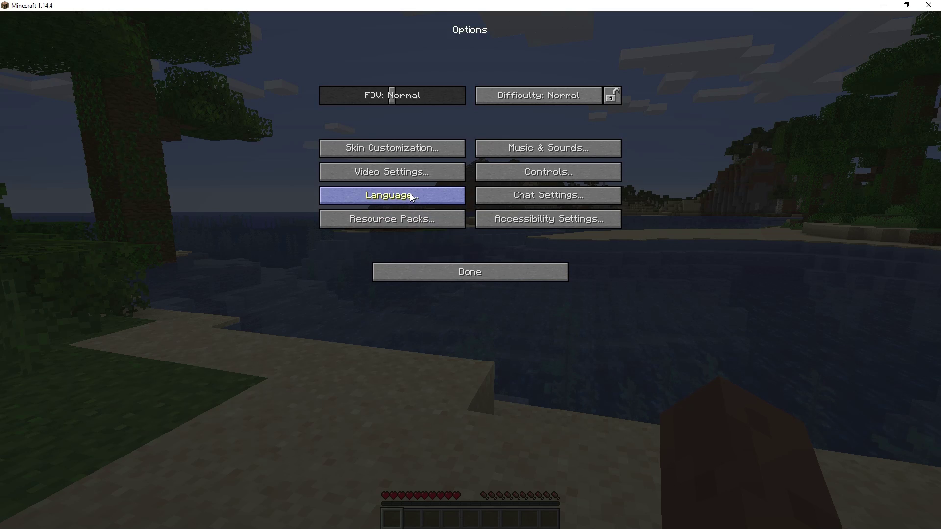
{"action": "left_click", "coordinate": [405, 174]}
{"action": "left_click", "coordinate": [410, 219]}
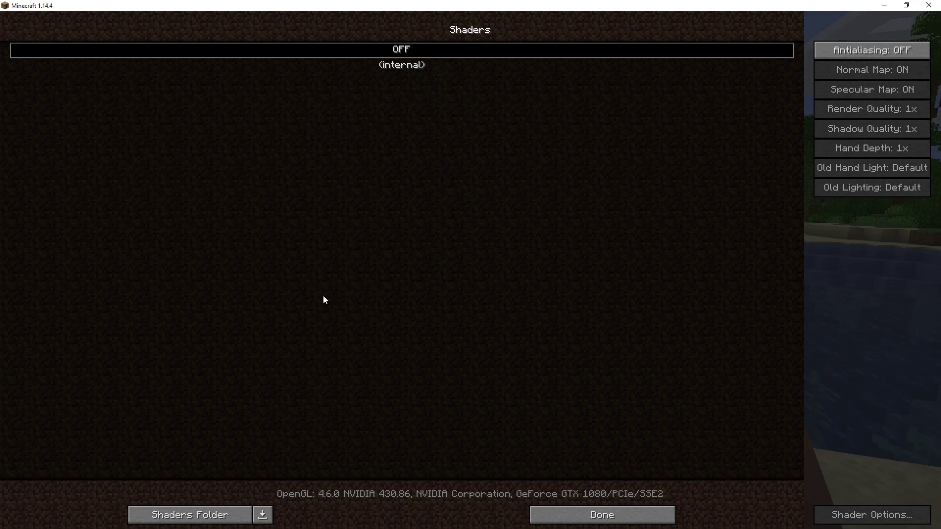
{"action": "left_click", "coordinate": [204, 516]}
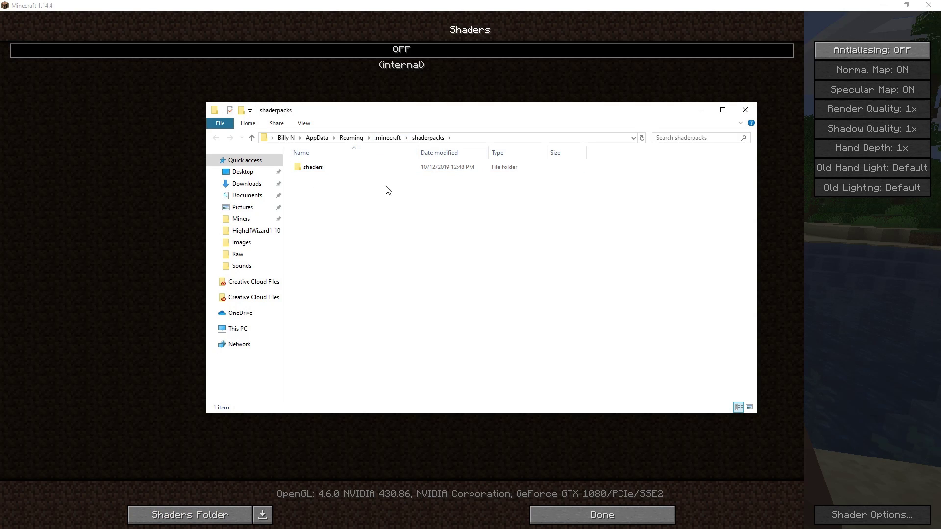
{"action": "key", "text": "alt+Tab"}
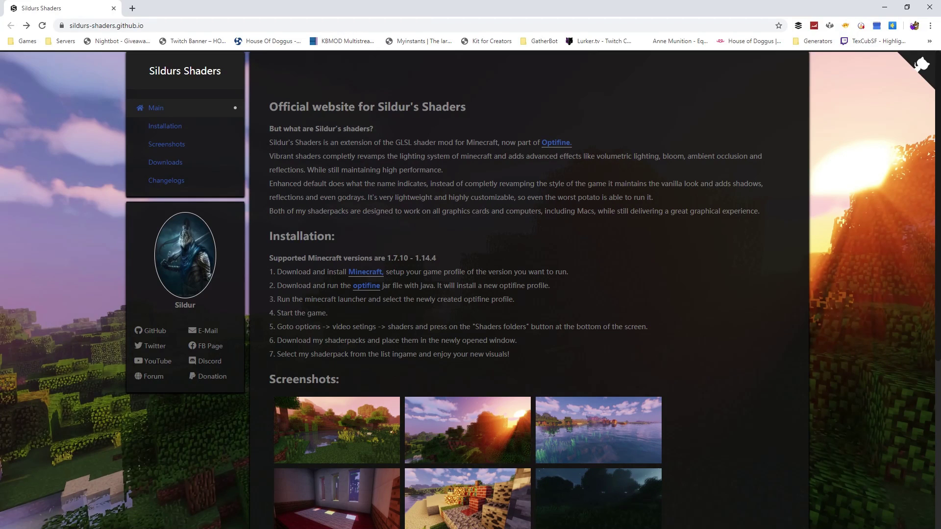
- Open Sildur's Downloads page in a new tab listing Vibrant shaders v1.23, closing the MediaFire tab
{"action": "middle_click", "coordinate": [175, 167]}
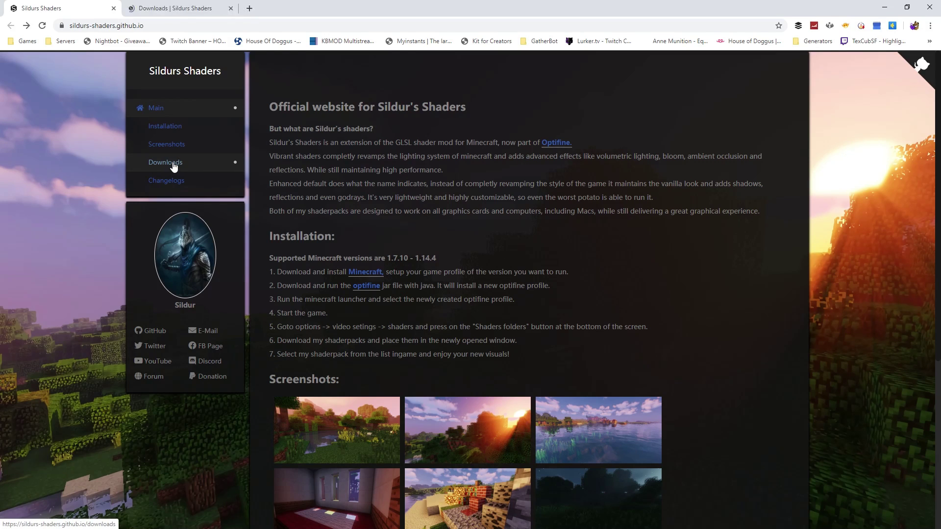
{"action": "left_click", "coordinate": [176, 13]}
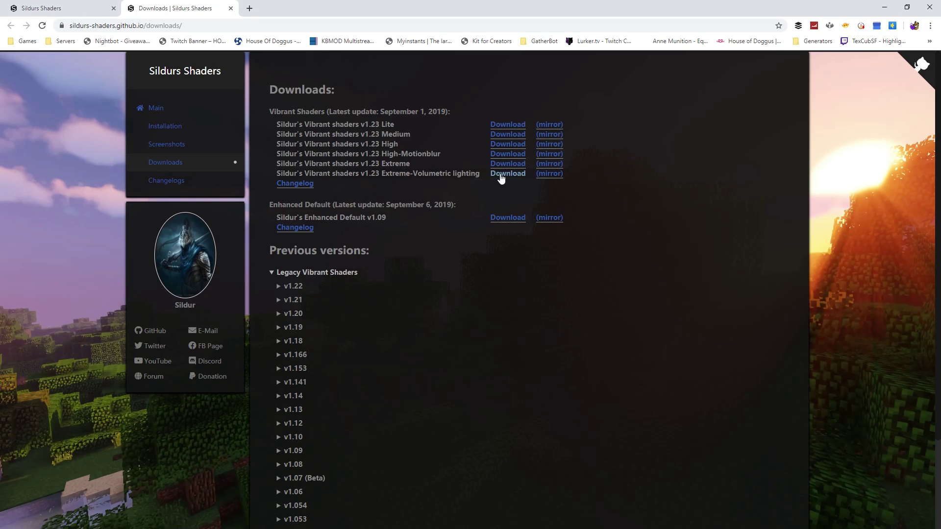
{"action": "left_click", "coordinate": [545, 175]}
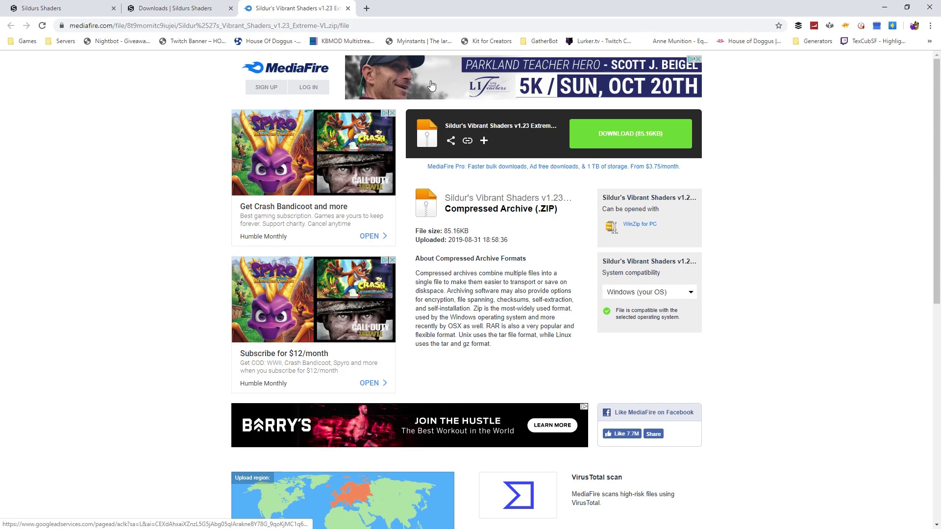
{"action": "left_click", "coordinate": [348, 9]}
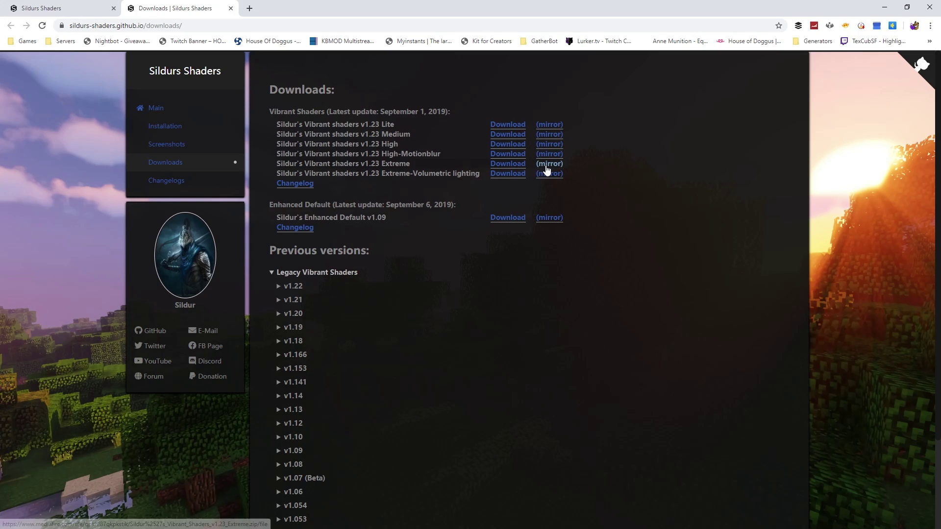
{"action": "left_click", "coordinate": [886, 14]}
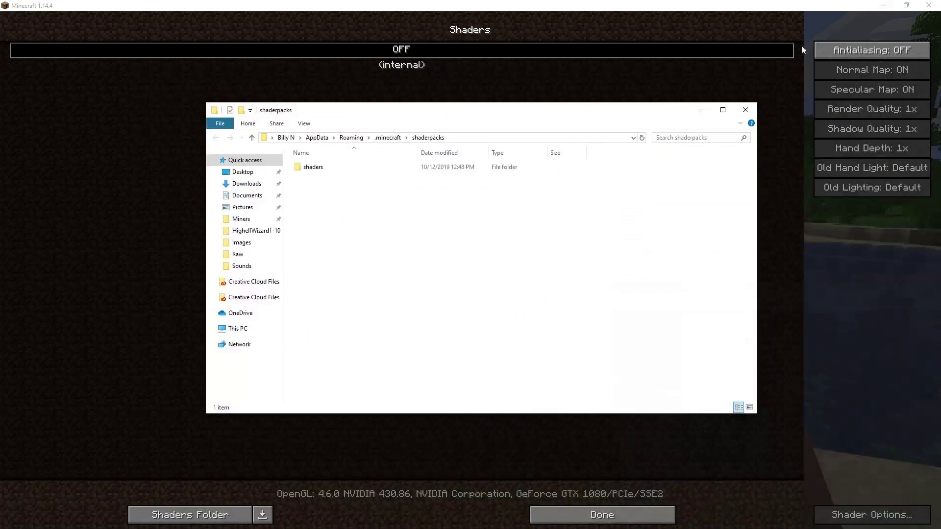
{"action": "left_click", "coordinate": [484, 82]}
{"action": "left_click", "coordinate": [175, 516]}
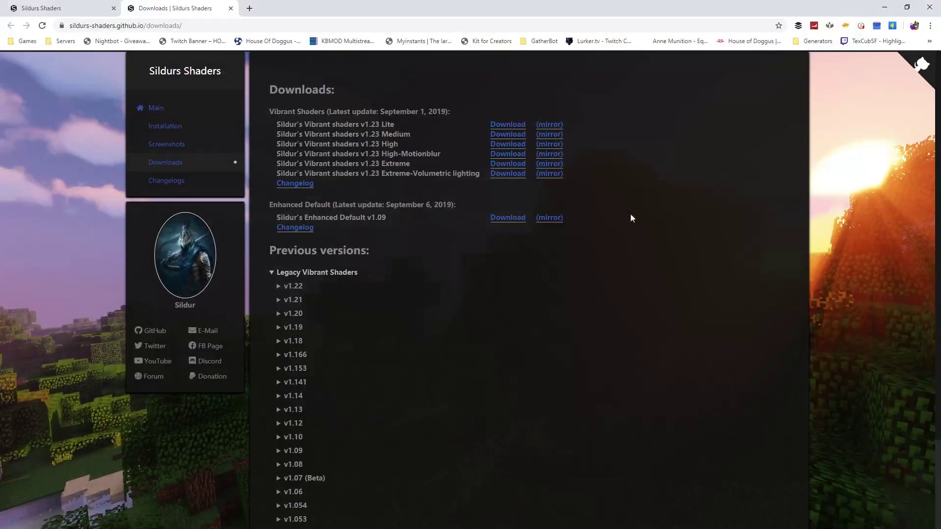
- Download and save the Sildurs Vibrant Shaders v1.23 Extreme-VL zip from its MediaFire mirror
{"action": "left_click", "coordinate": [548, 171]}
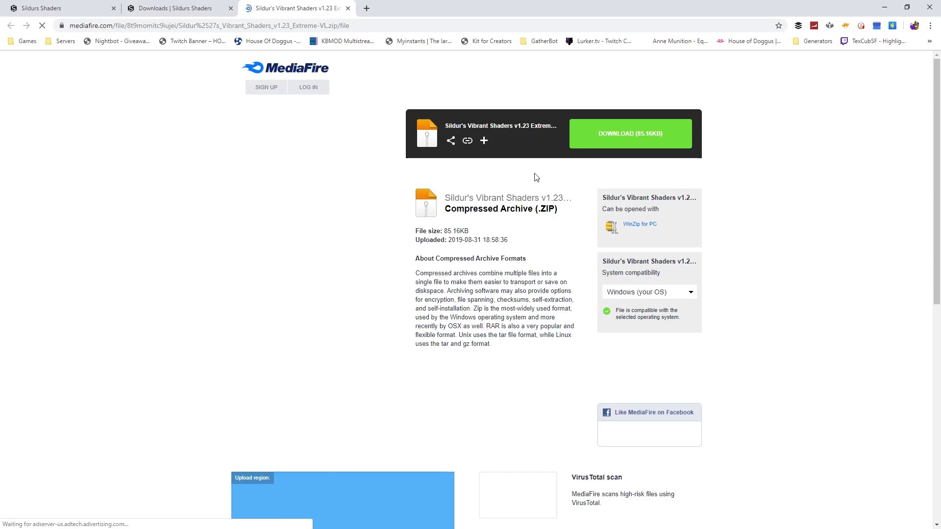
{"action": "left_click", "coordinate": [597, 145]}
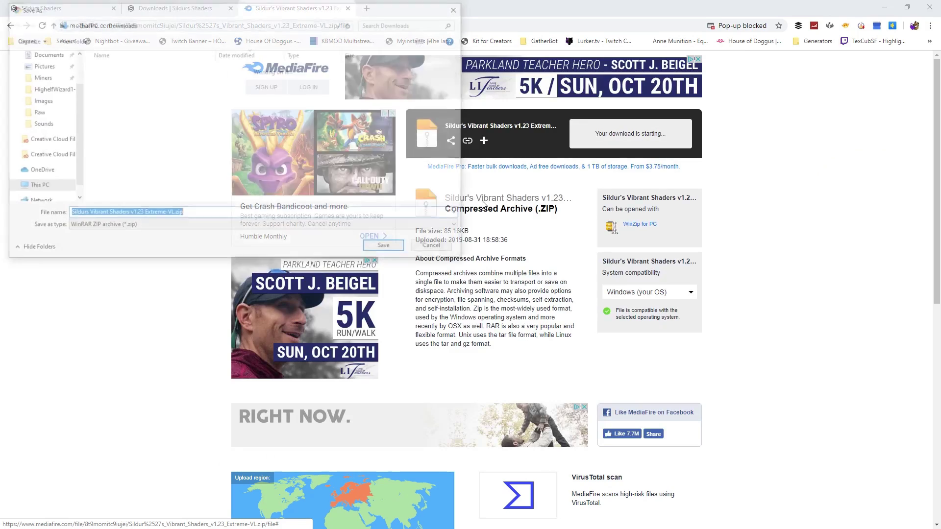
{"action": "left_click", "coordinate": [400, 249]}
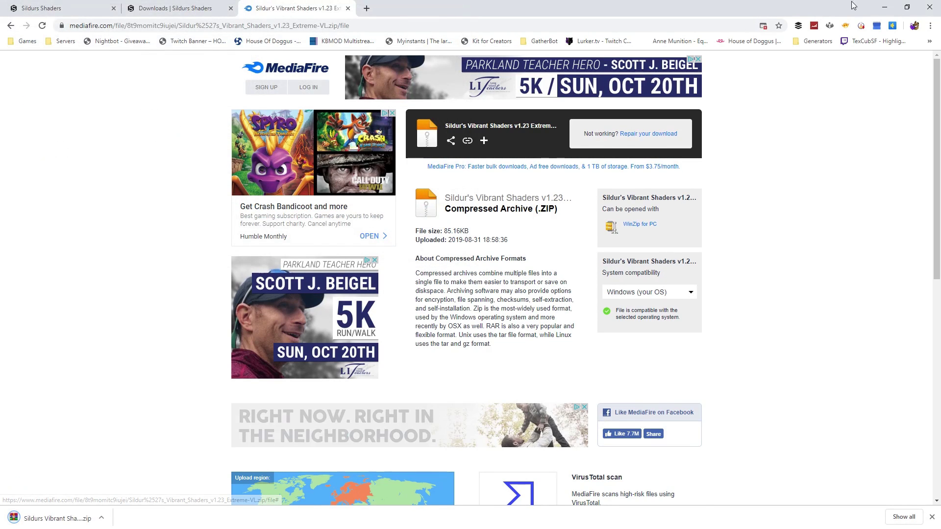
- Close the ad popup and drag the Sildurs Vibrant Shaders v1.23 Extreme-VL zip from Downloads into shaderpacks
{"action": "left_click", "coordinate": [882, 8]}
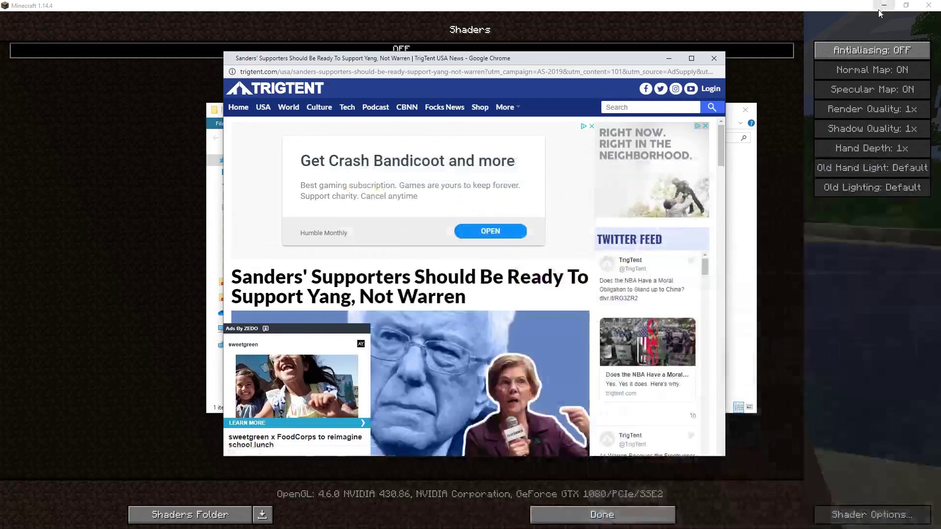
{"action": "left_click", "coordinate": [714, 60]}
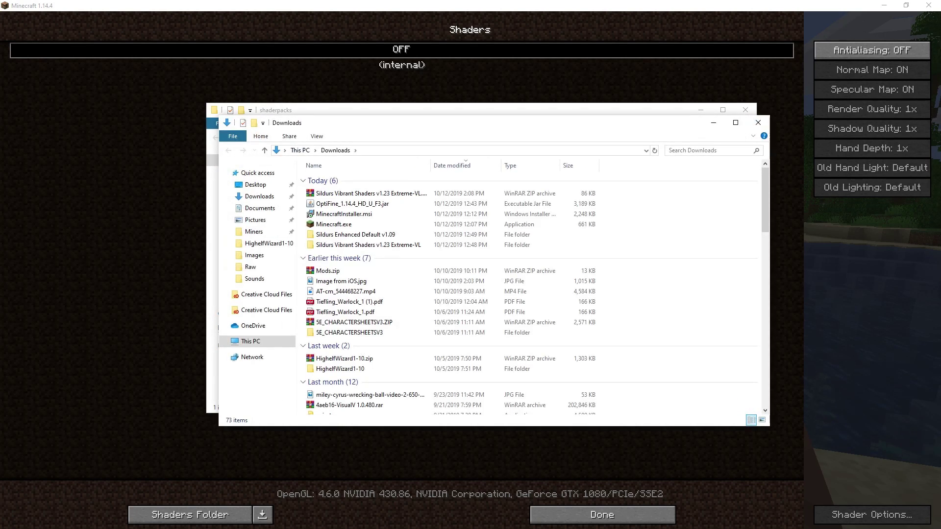
{"action": "left_click_drag", "start_coordinate": [451, 128], "coordinate": [583, 220]}
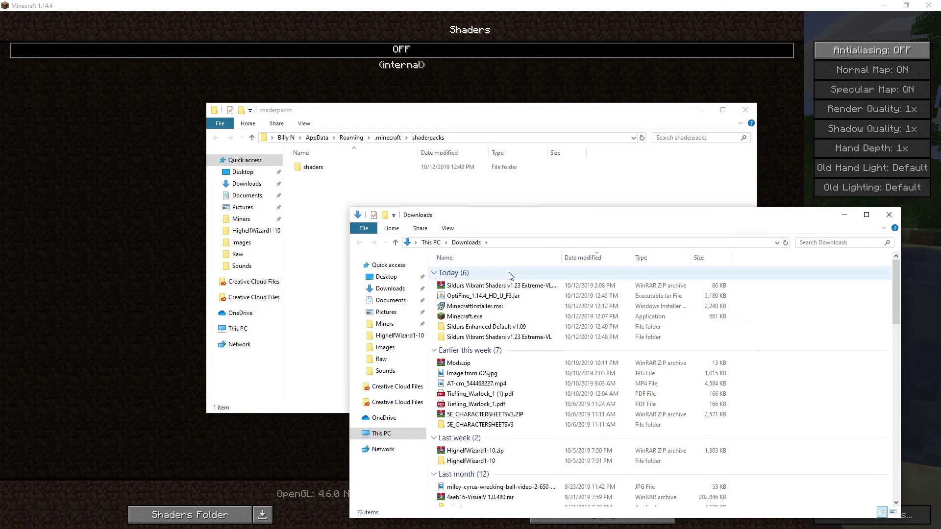
{"action": "left_click_drag", "start_coordinate": [505, 287], "coordinate": [402, 211]}
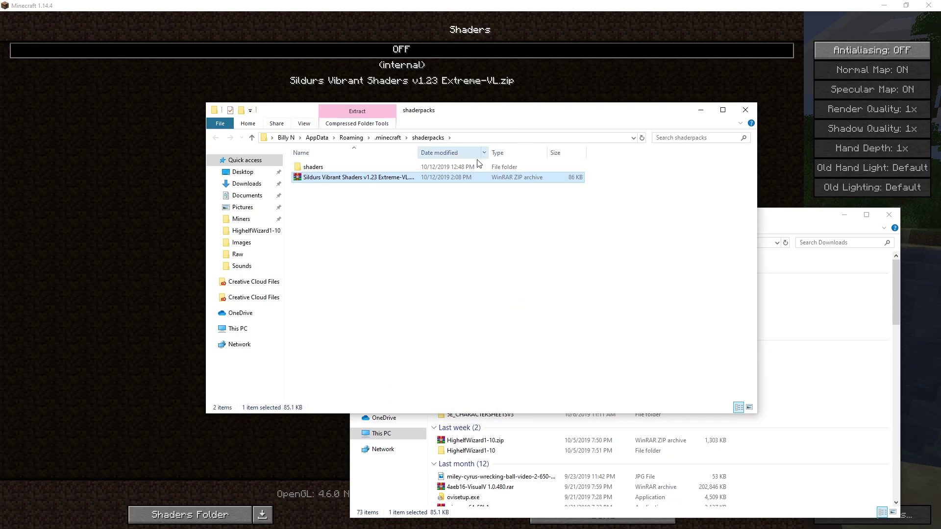
- Close the Downloads and shaderpacks folders and return to the beach world with Extreme-VL shaders active
{"action": "left_click", "coordinate": [893, 217]}
{"action": "left_click", "coordinate": [893, 217]}
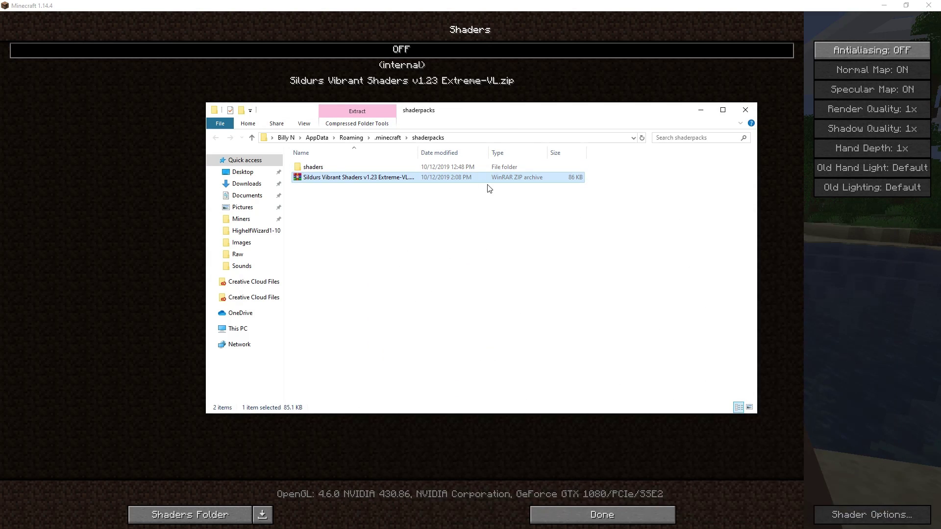
{"action": "left_click", "coordinate": [738, 112]}
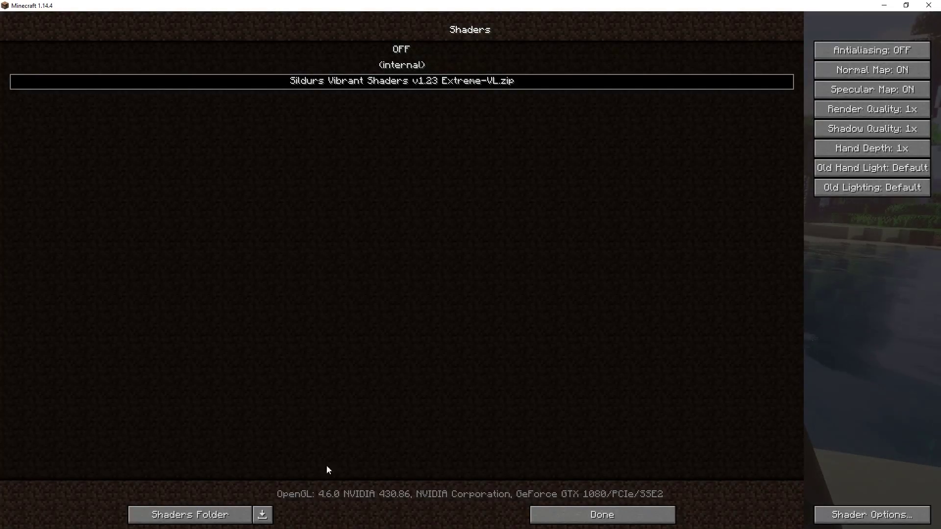
{"action": "key", "text": "Escape"}
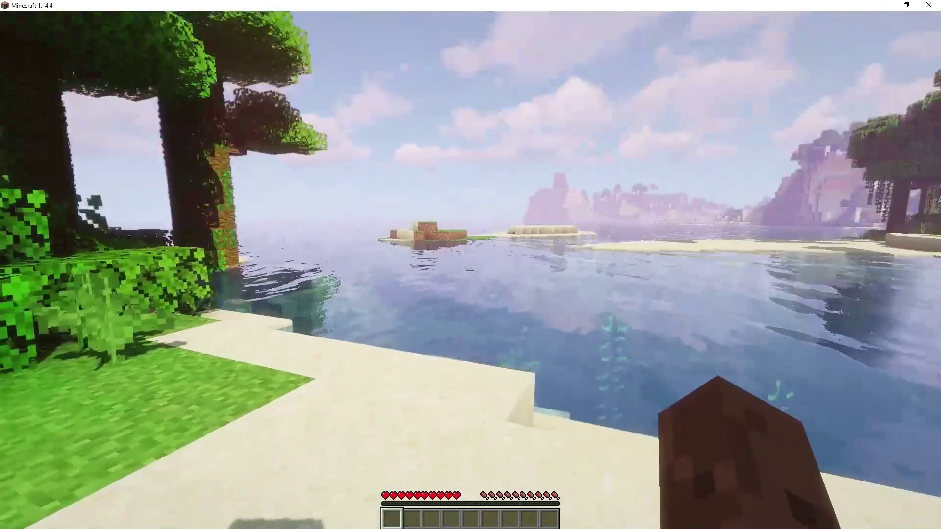